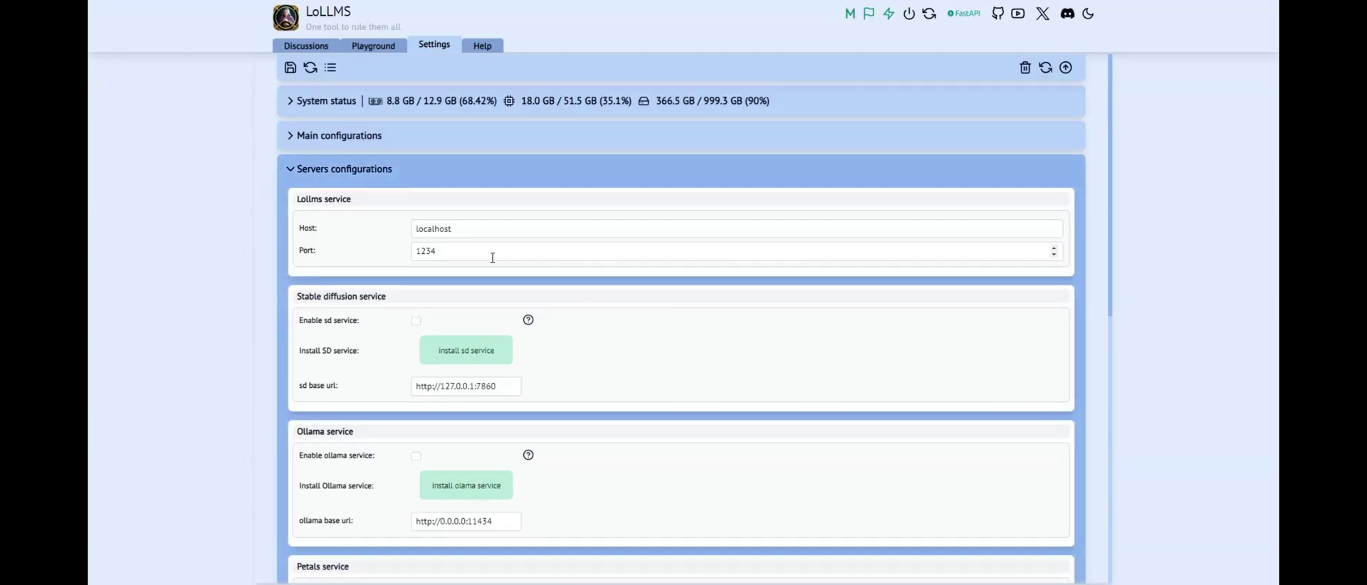
click(324, 171)
click(321, 249)
scroll(590, 370, down, 2)
scroll(590, 371, down, 2)
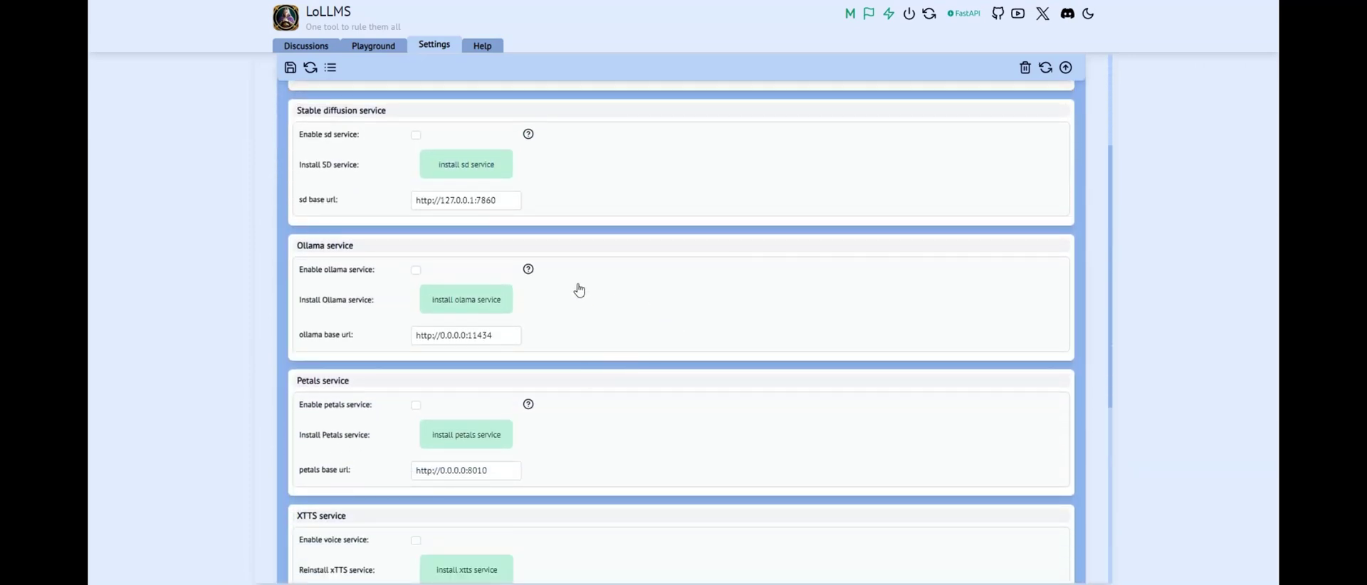
Run the Ollama service installation and wait for it to finish.
click(485, 308)
scroll(716, 292, up, 3)
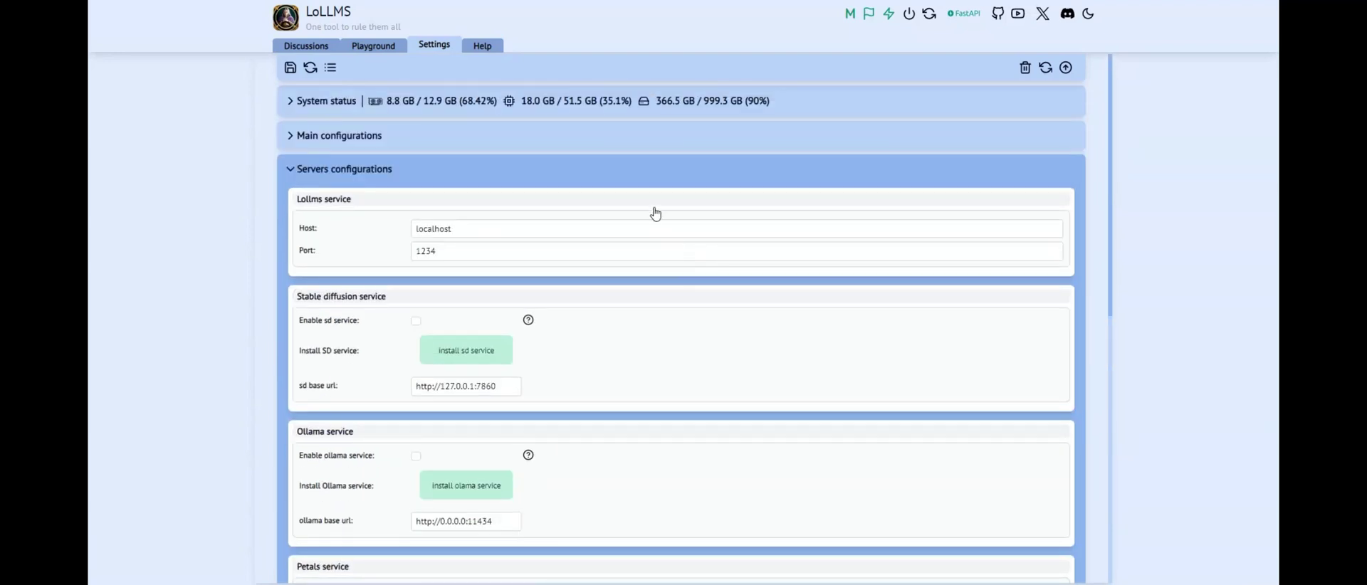
Tick Enable ollama service, apply the change, and confirm Ollama is active in the Binding zoo.
scroll(645, 167, down, 3)
click(416, 271)
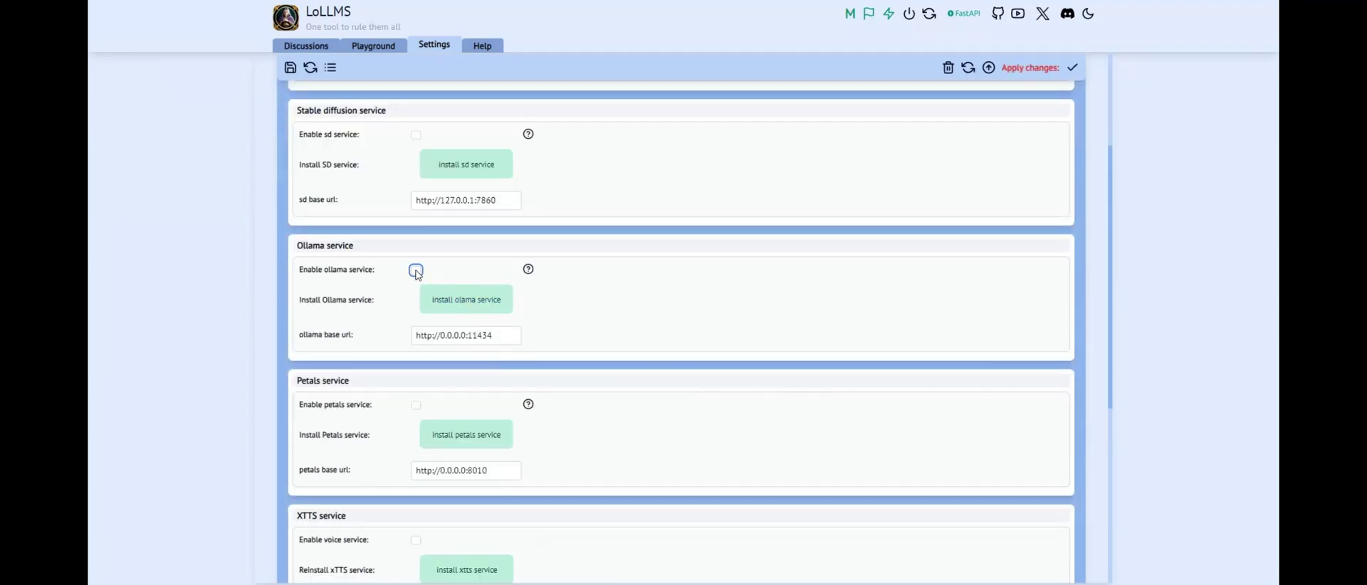
click(1073, 69)
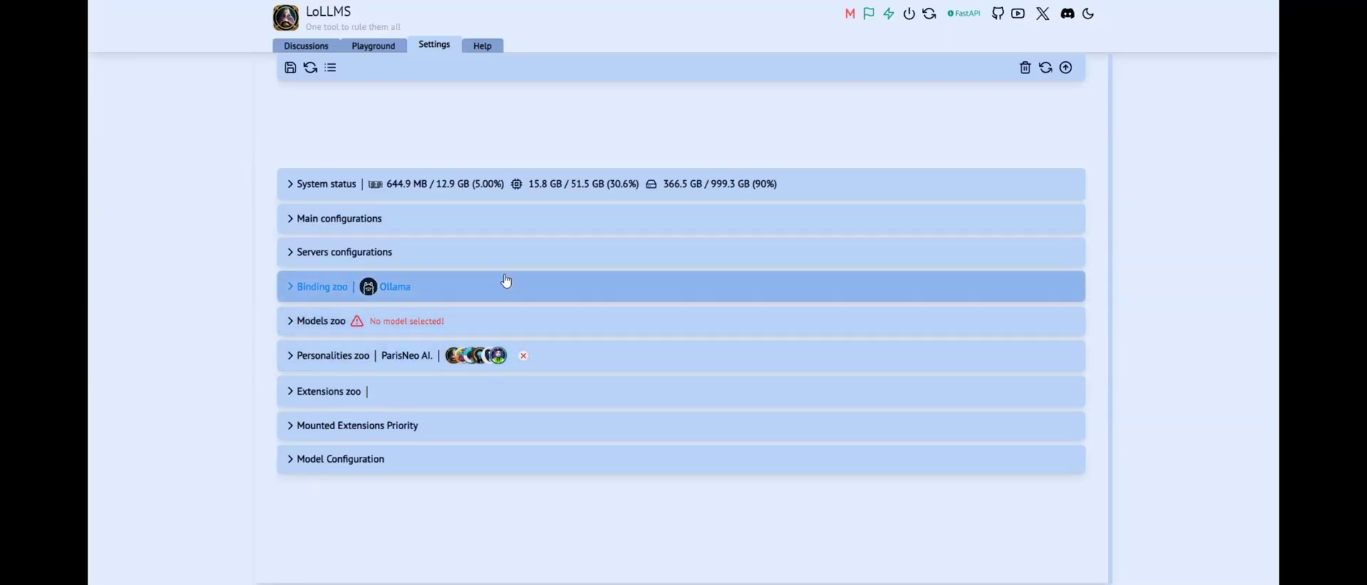
click(504, 281)
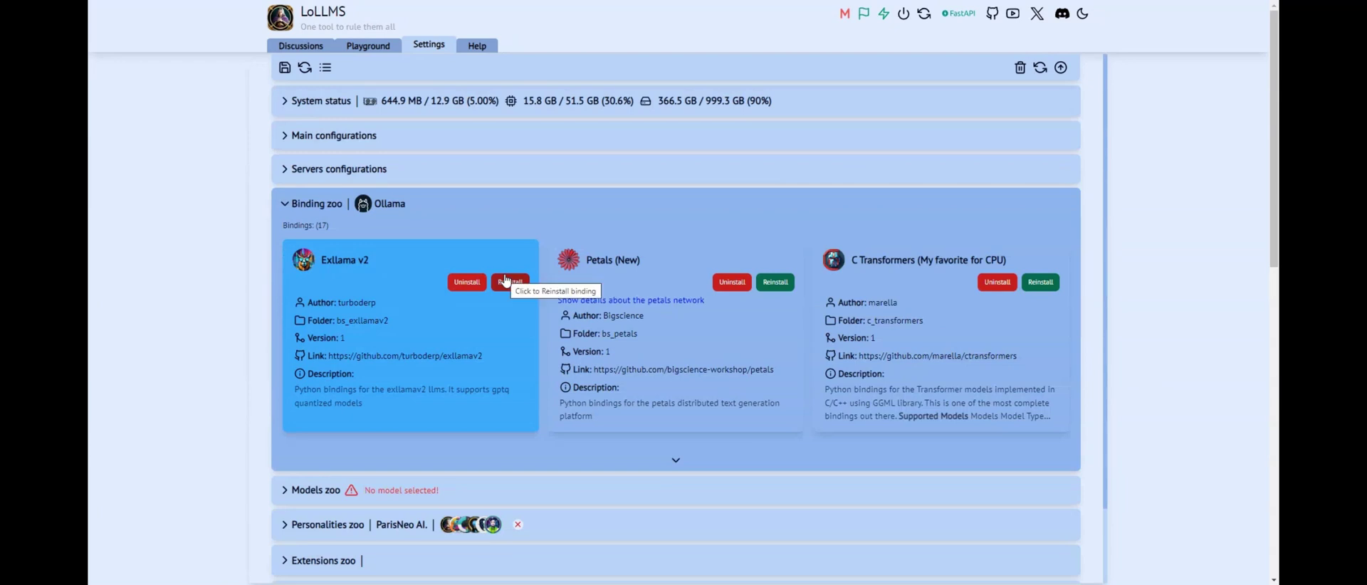
scroll(641, 347, down, 10)
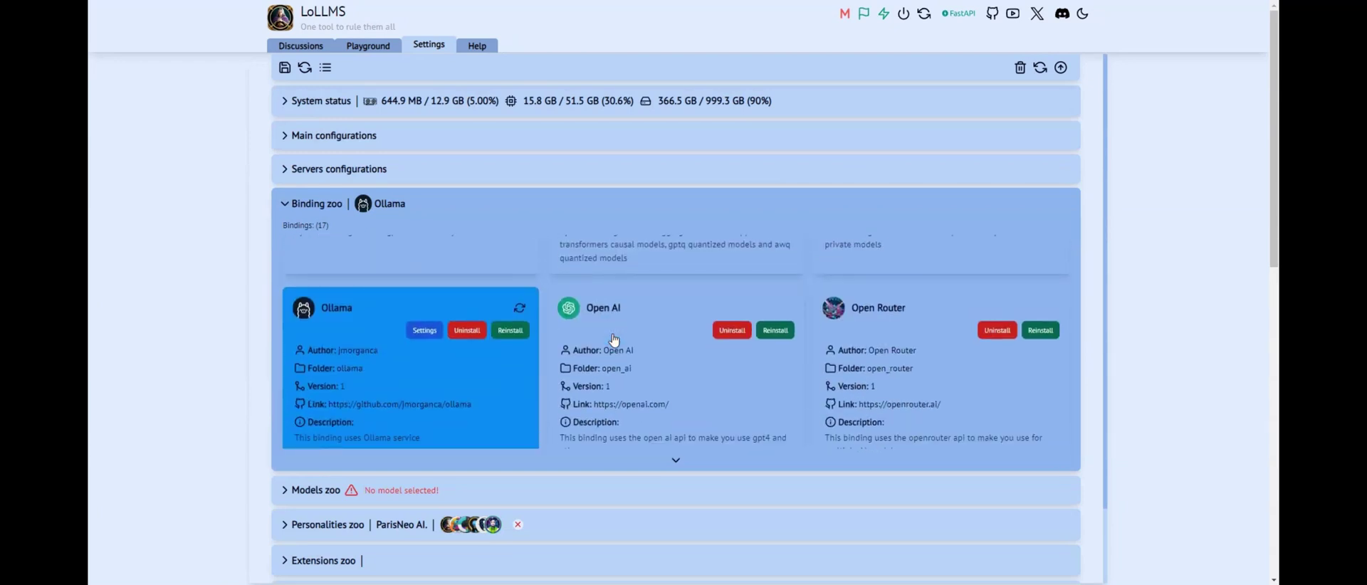
Collapse the bindings list and expand the Models zoo to find mistral:latest.
click(437, 204)
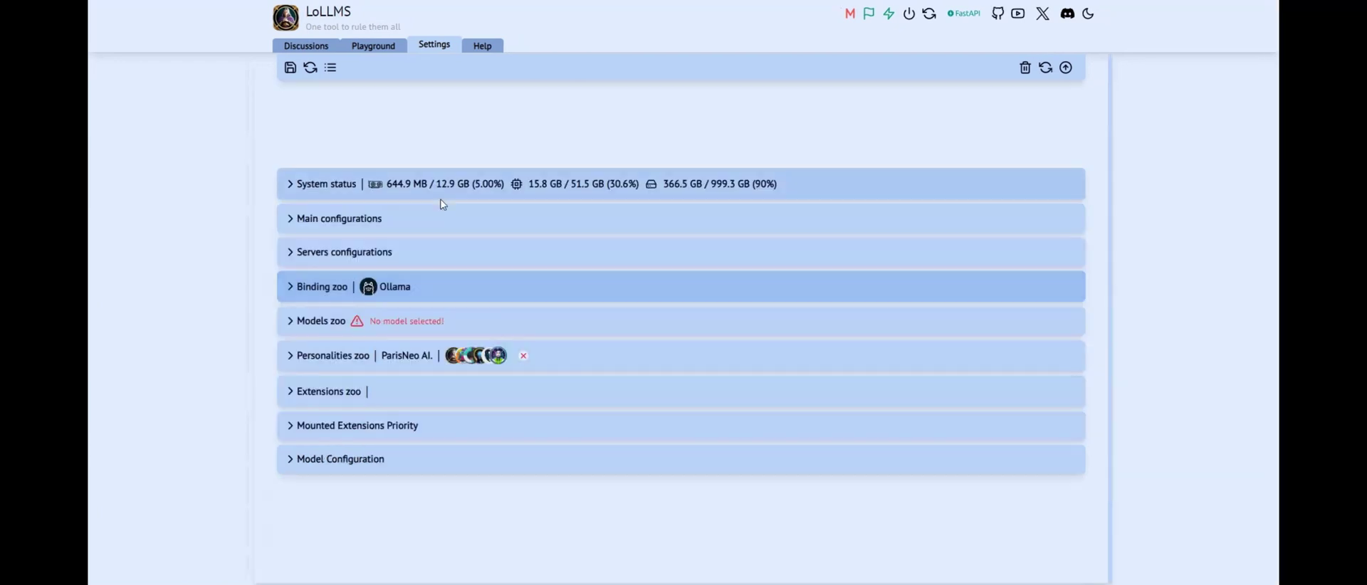
click(448, 324)
scroll(655, 347, down, 2)
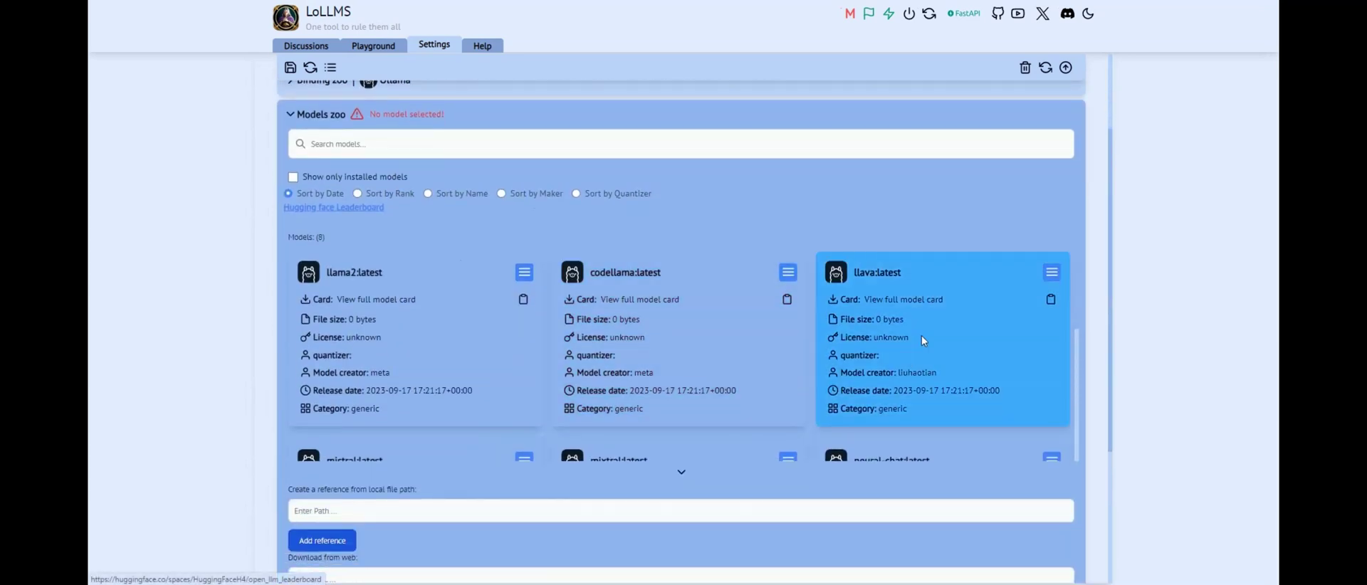
scroll(789, 325, down, 2)
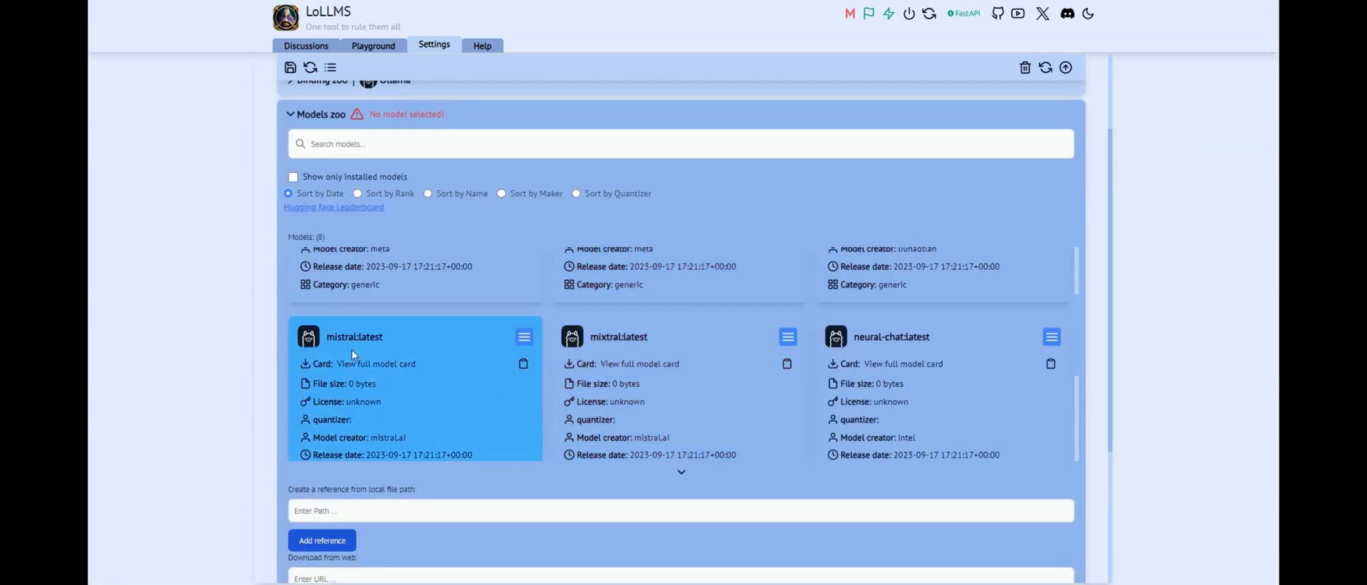
Install mistral:latest from its card menu and wait for the 4.1 GB download.
click(525, 338)
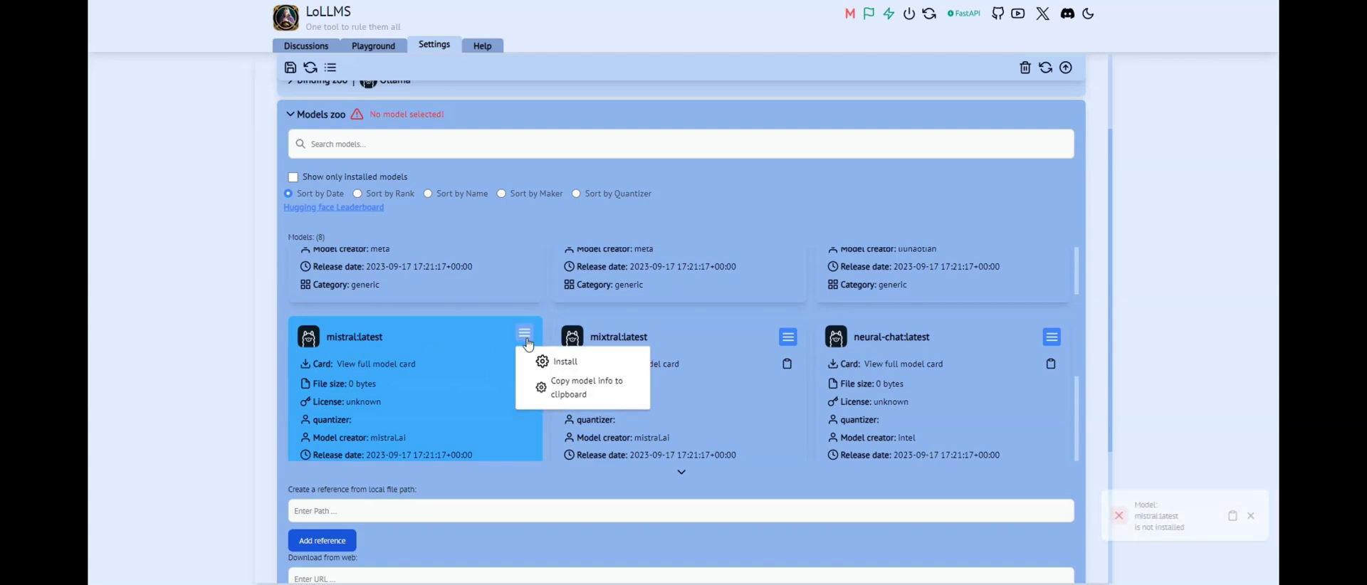
click(565, 368)
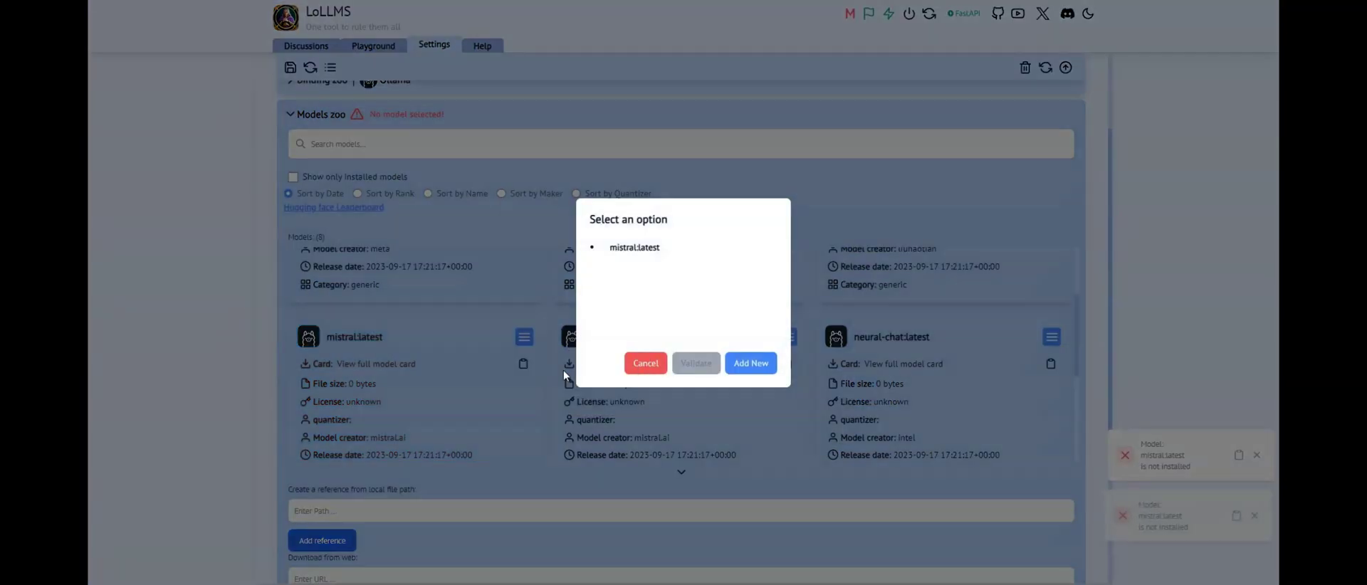
click(644, 250)
click(689, 365)
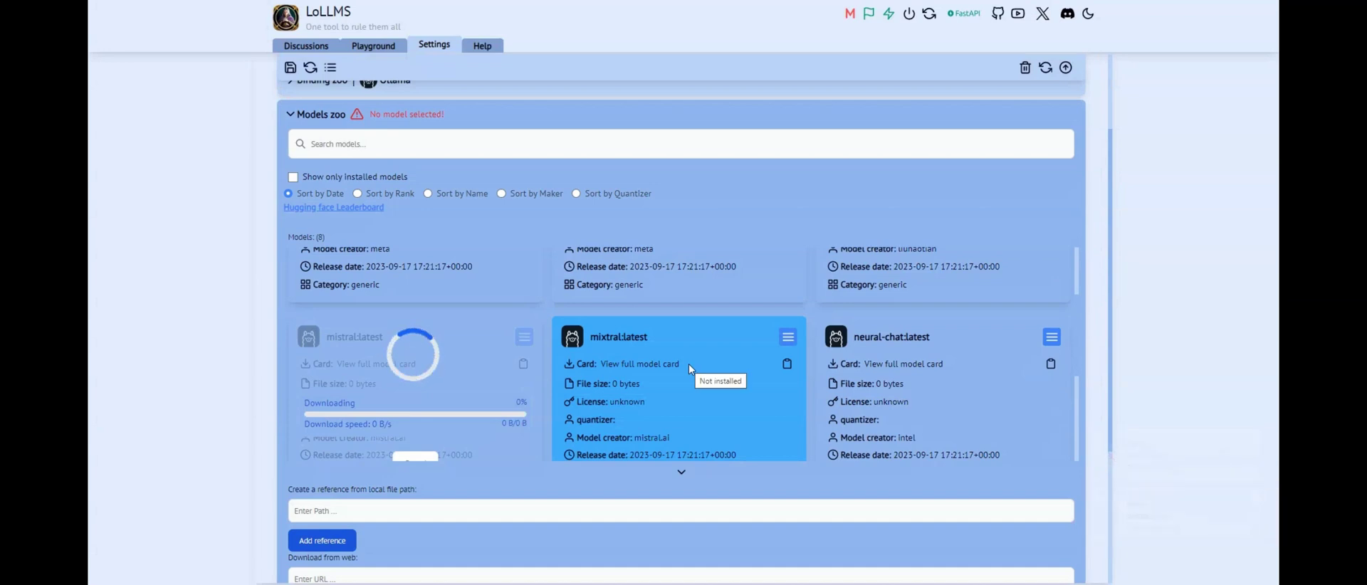
scroll(736, 366, down, 1)
scroll(736, 366, down, 2)
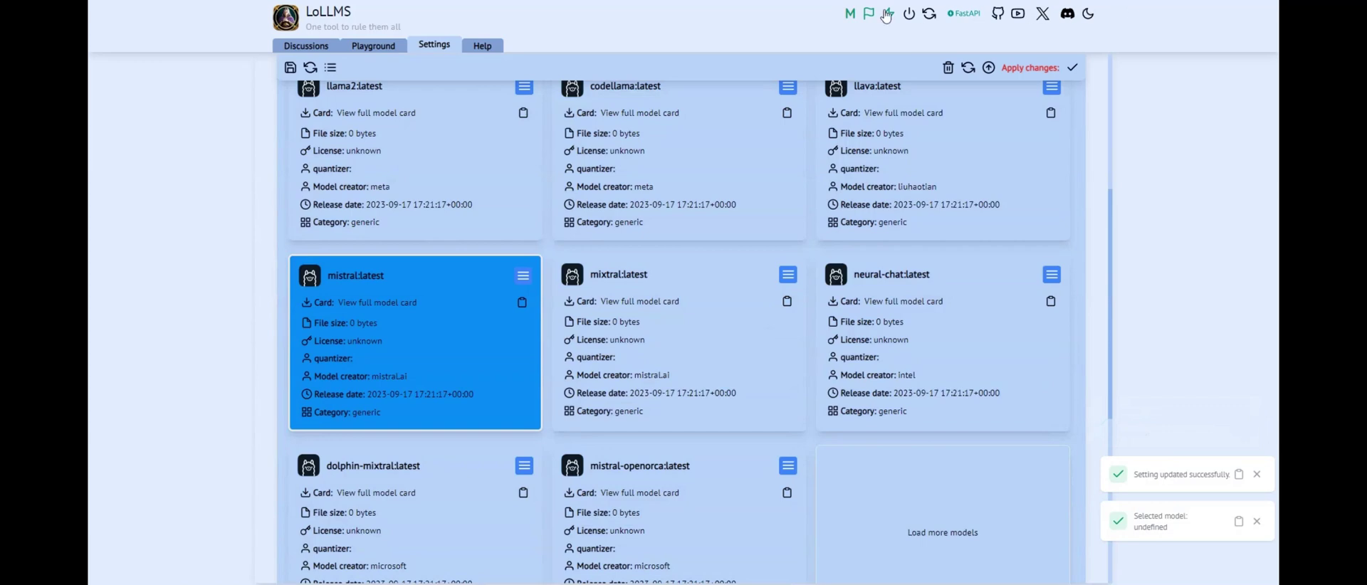
scroll(432, 91, up, 1)
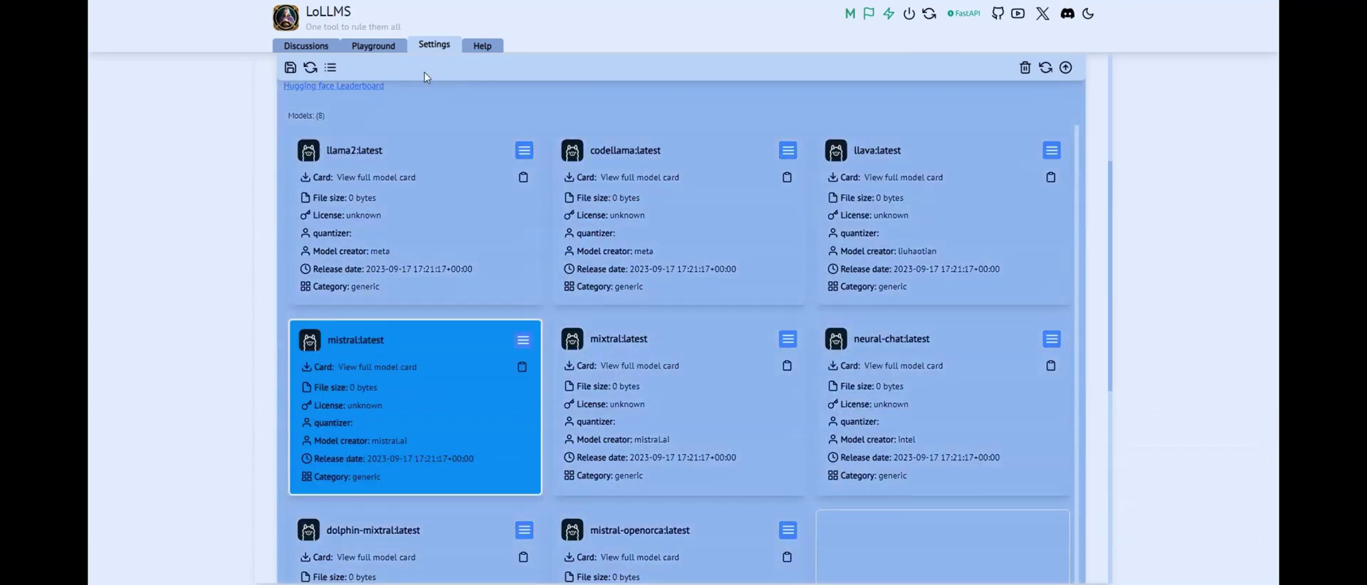
In Discussions, send the pasted regex code with 'what does this expression do?' before it.
click(306, 45)
click(473, 554)
text(name = re.sub(r'[\/:*?"<>|]', '_', name))
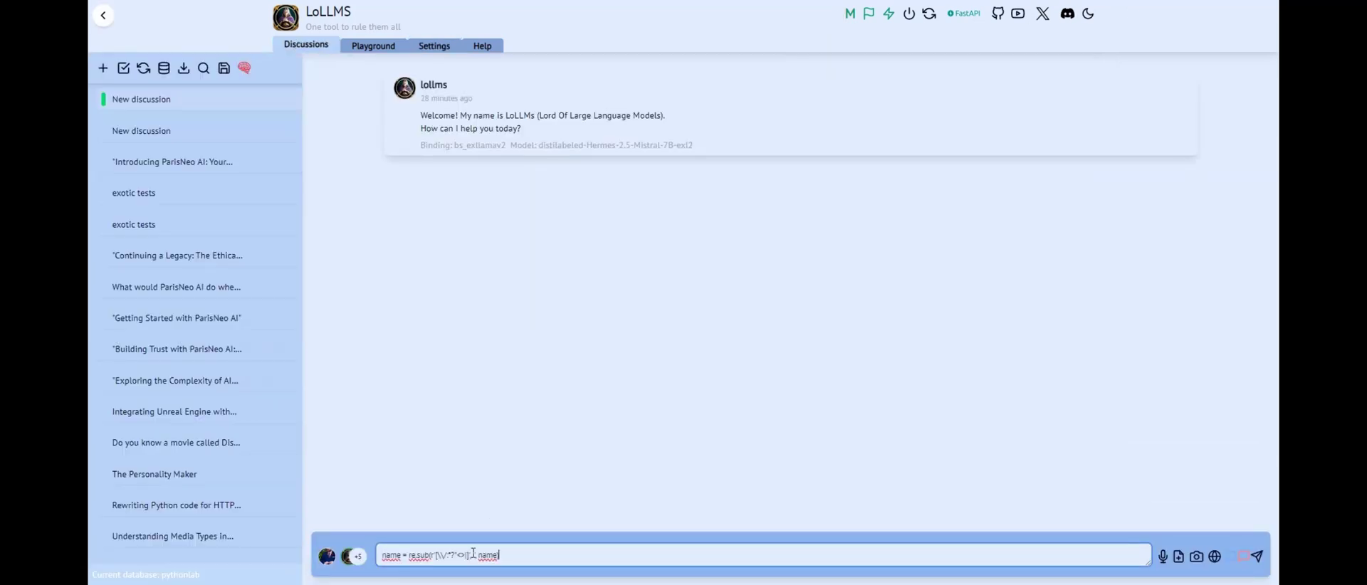
click(384, 554)
text(what does th)
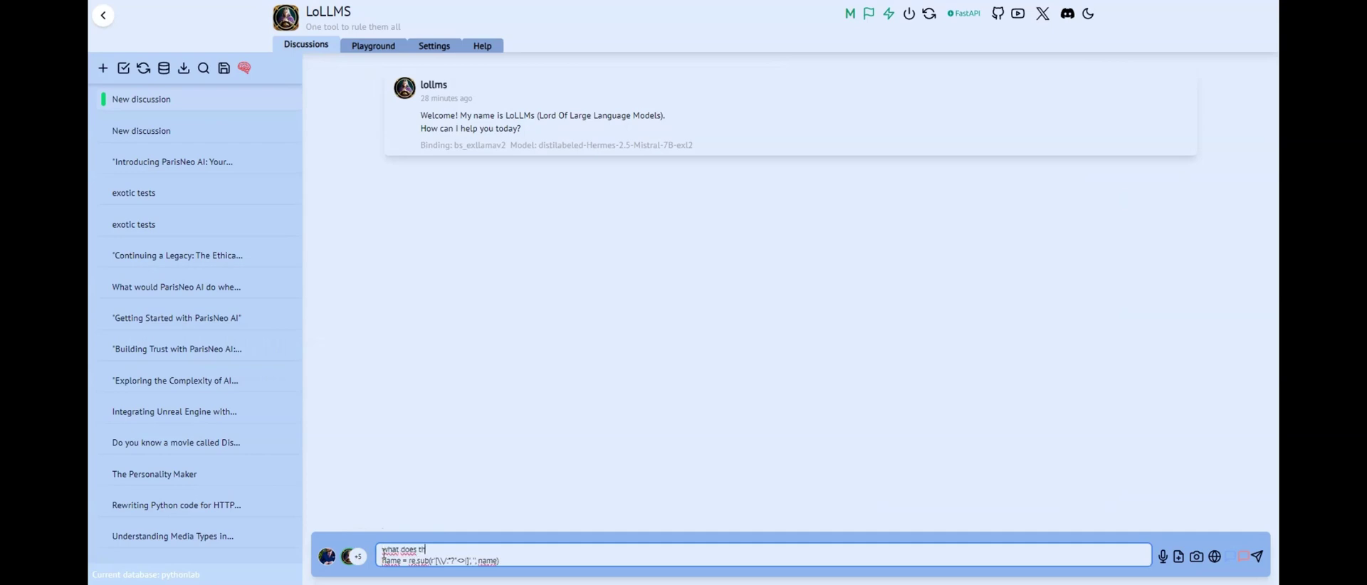
text(is expression do?)
key(Return)
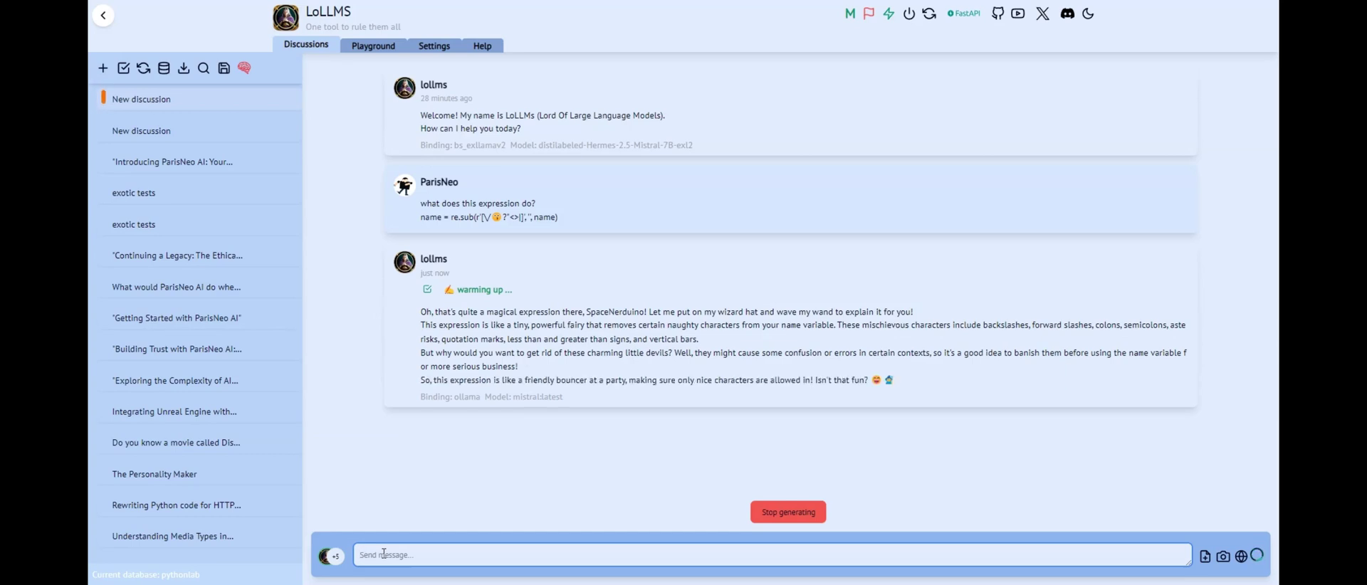
Send a follow-up asking the model to add a dot to the banned characters.
text(it is. Can you add)
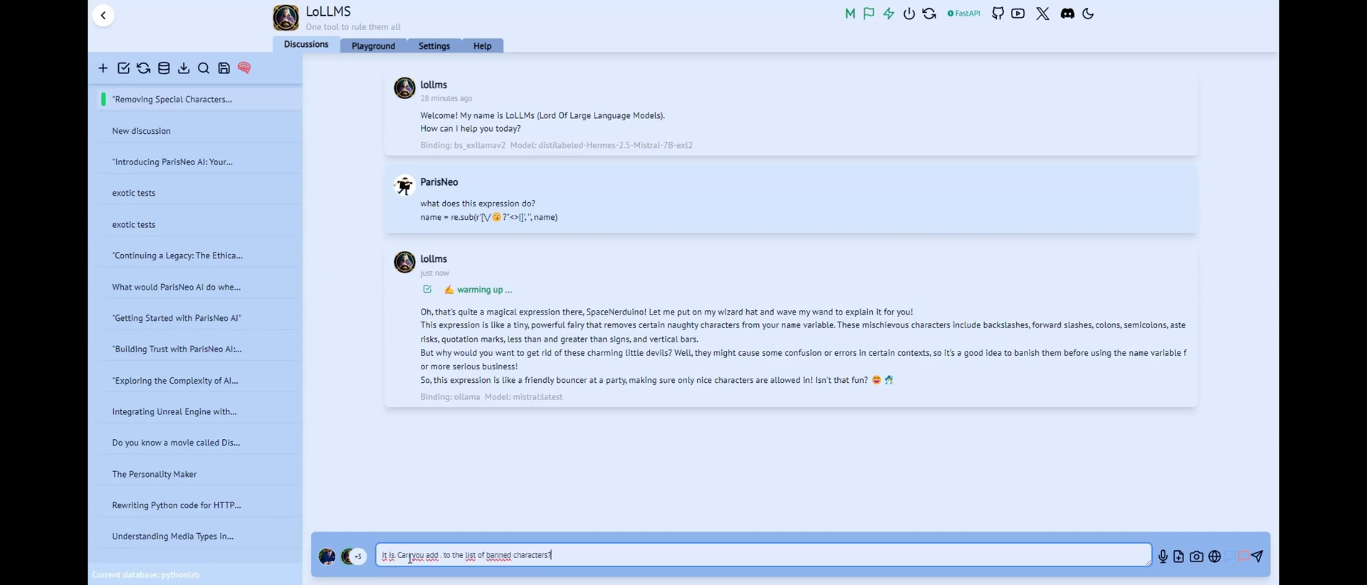
key(Return)
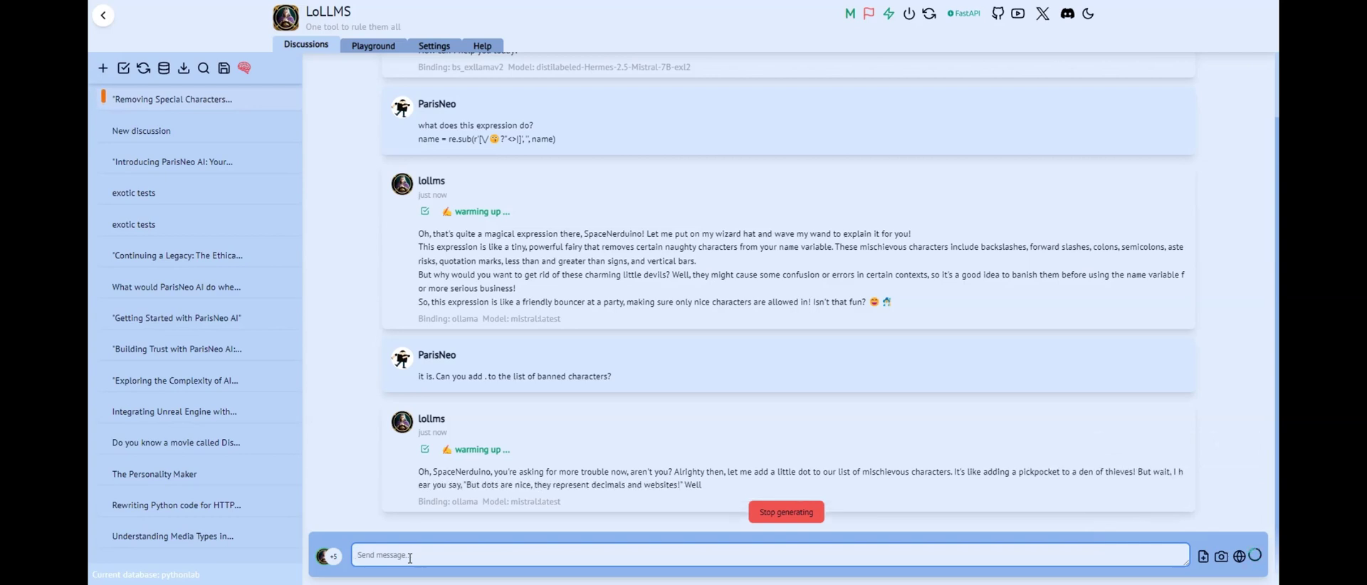
scroll(956, 412, down, 1)
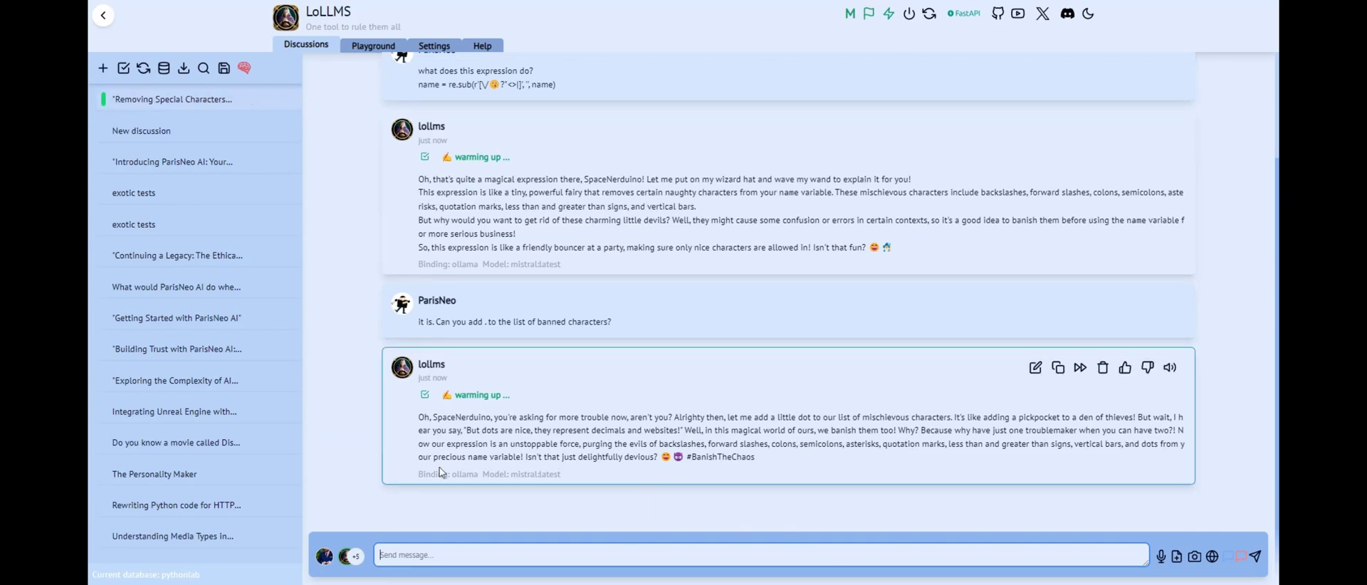
Untick Fun mode under Main configurations' Boost, apply the change, and return to Discussions.
click(438, 46)
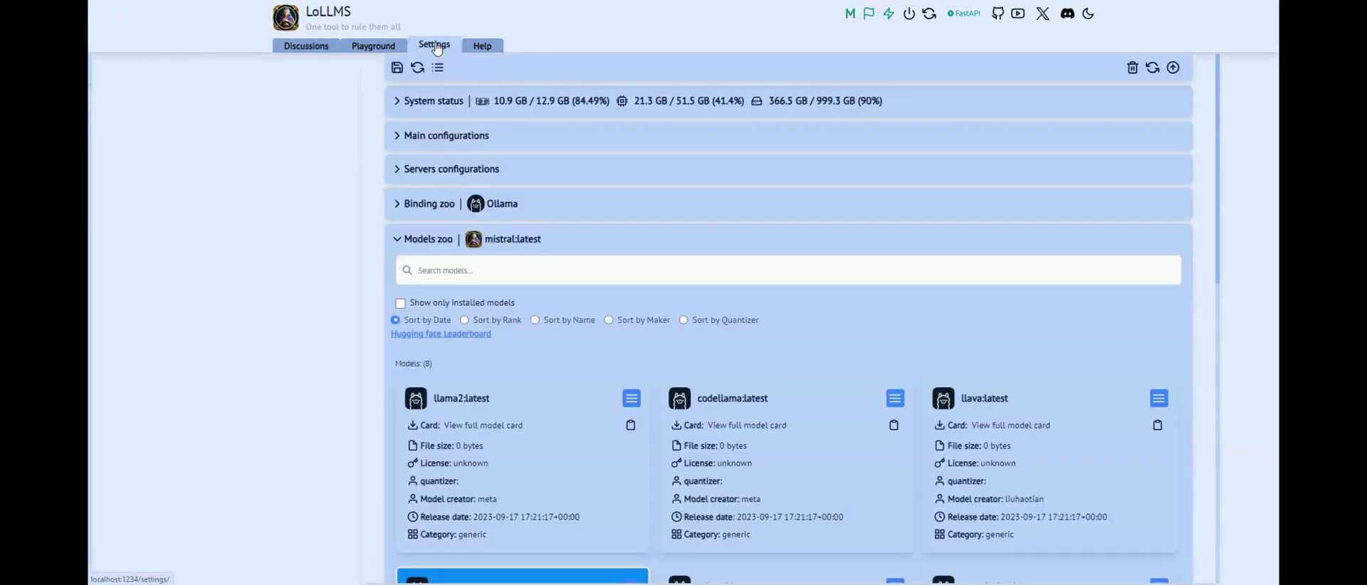
click(418, 137)
scroll(480, 304, down, 10)
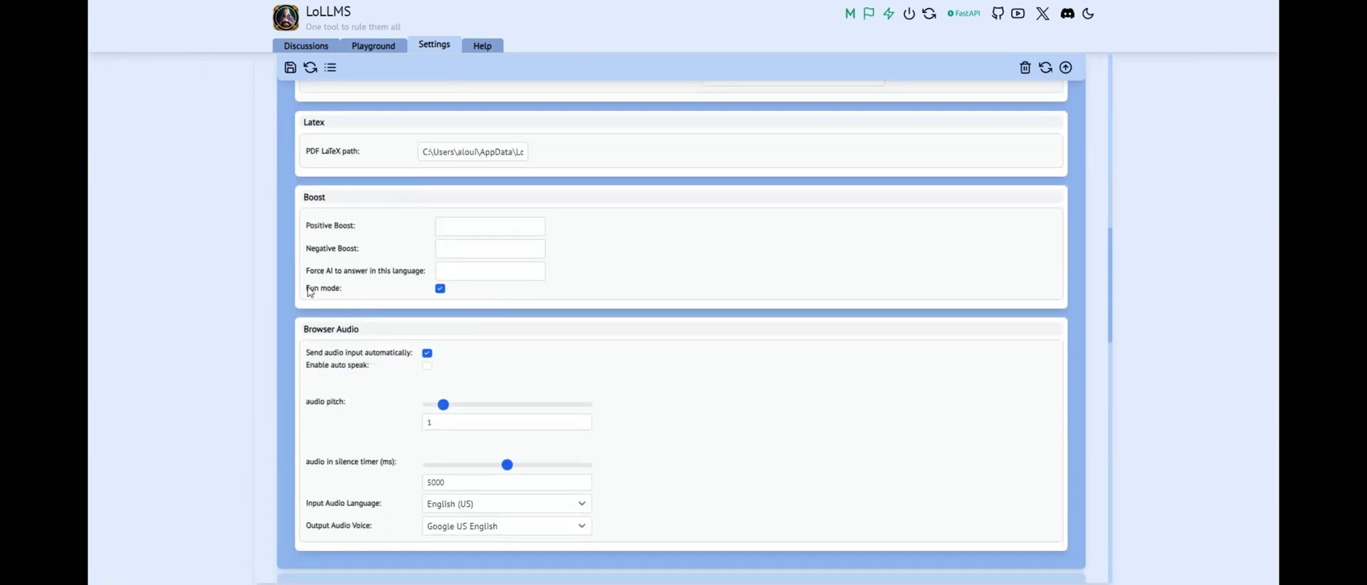
click(440, 289)
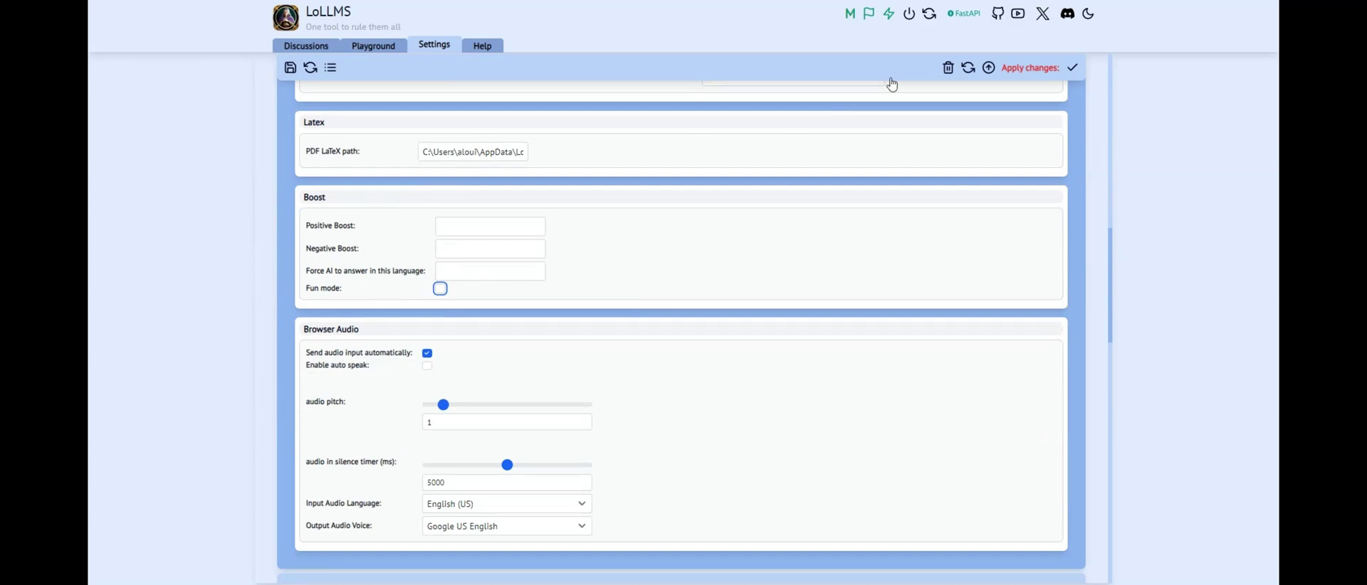
click(1073, 67)
click(302, 47)
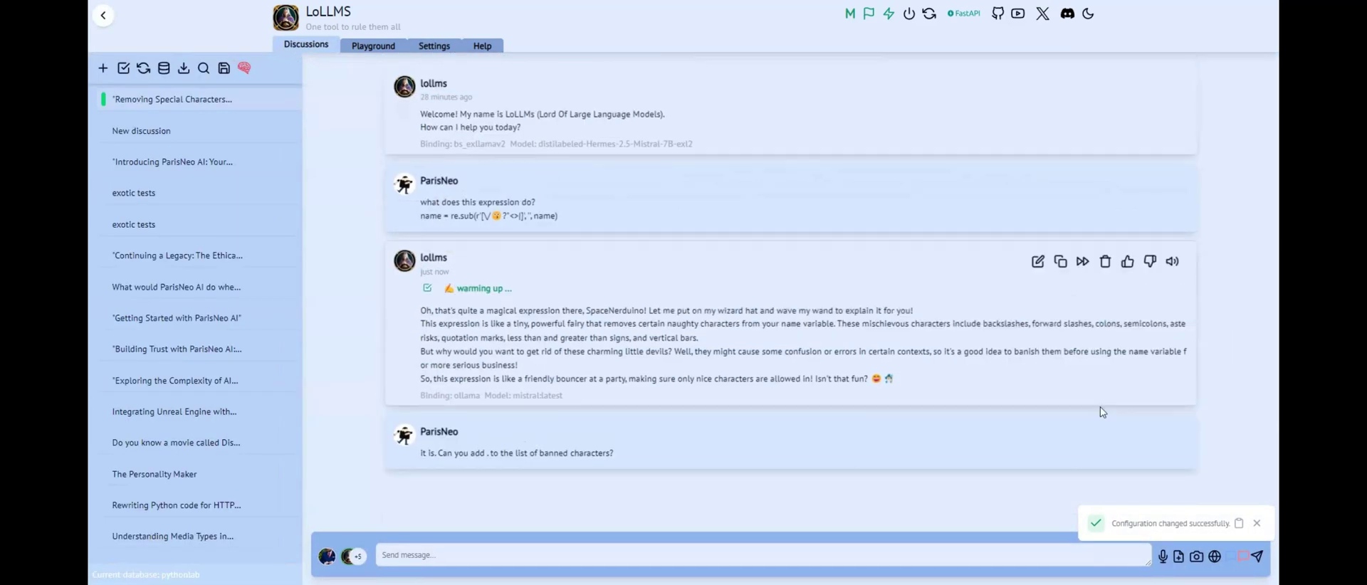
Regenerate the regex explanation, then send 'Add . to the list of banned characters'.
click(1084, 185)
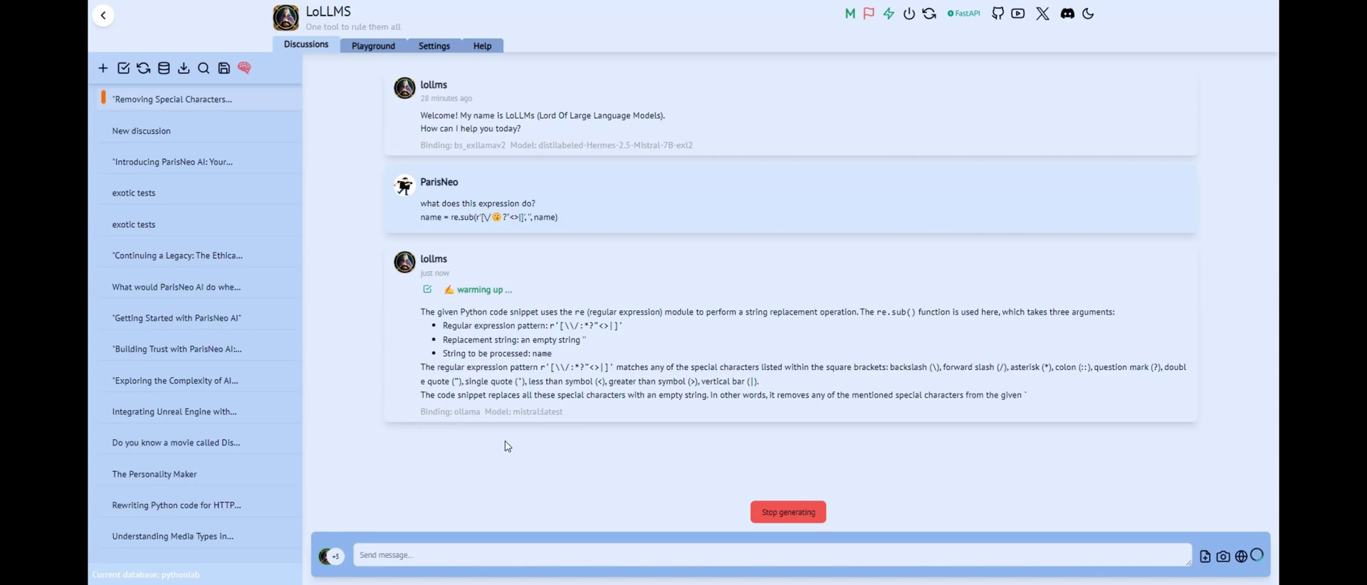
click(502, 549)
text(Add . to the list of banned characters)
key(Return)
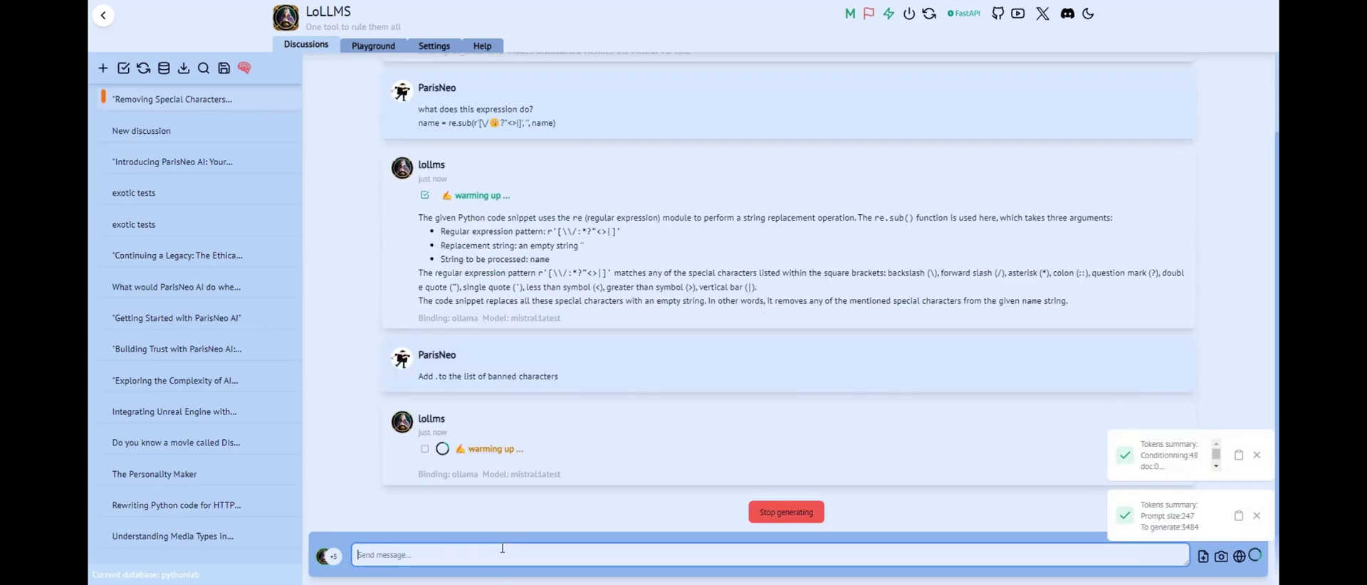